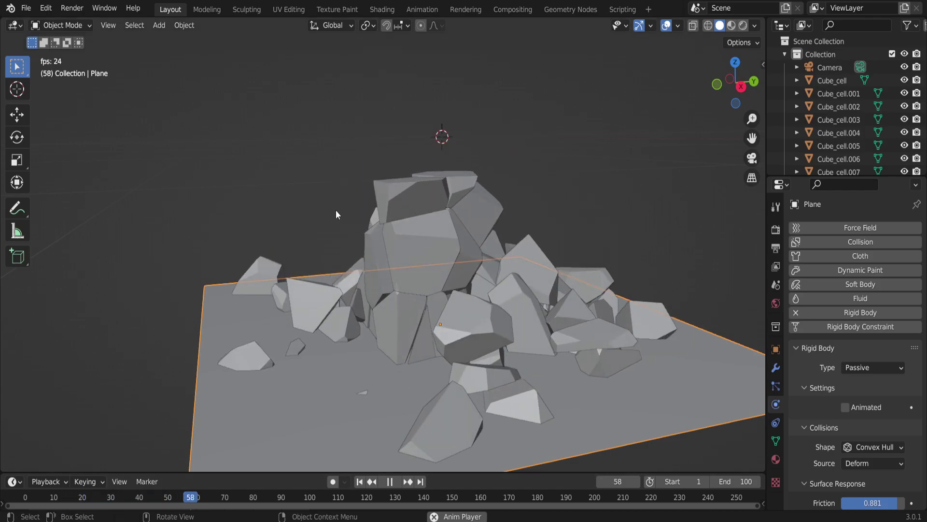
Step: Orbit around the collapsing rubble and pause playback at frame 37, with the pieces on the plane
{"action": "mouse_move", "coordinate": [335, 214]}
{"action": "middle_mouse_down"}
{"action": "mouse_move", "coordinate": [392, 228]}
{"action": "mouse_move", "coordinate": [351, 229]}
{"action": "mouse_move", "coordinate": [385, 196]}
{"action": "mouse_move", "coordinate": [348, 216]}
{"action": "mouse_move", "coordinate": [362, 212]}
{"action": "mouse_move", "coordinate": [443, 358]}
{"action": "middle_mouse_up"}
{"action": "scroll", "coordinate": [447, 304], "scroll_direction": "up", "scroll_amount": 3}
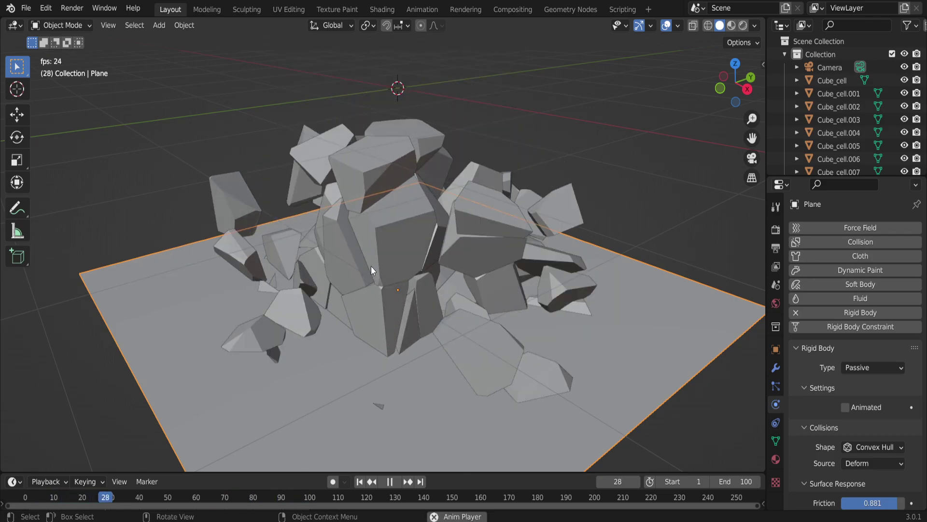
{"action": "key", "text": "space"}
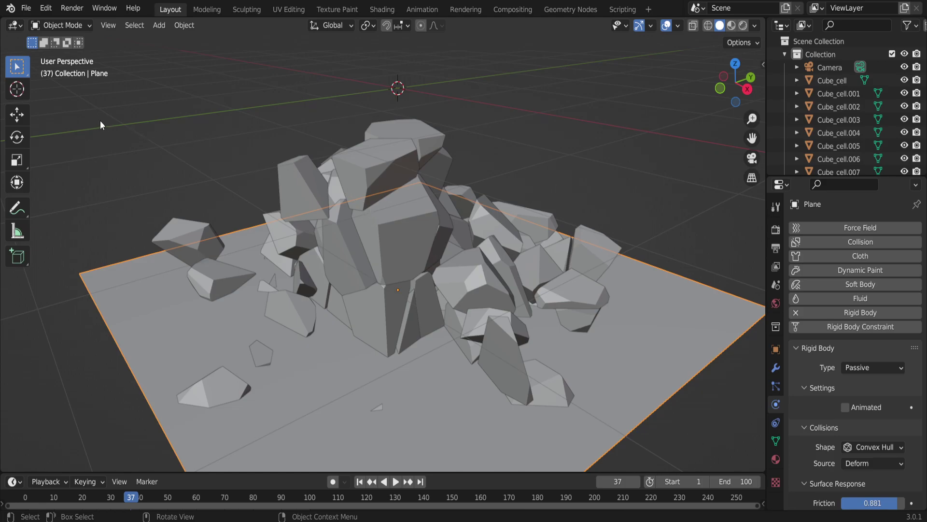
Step: Overwrite untitled.blend in the fireplace folder with the current rubble scene using Save As
{"action": "left_click", "coordinate": [25, 8]}
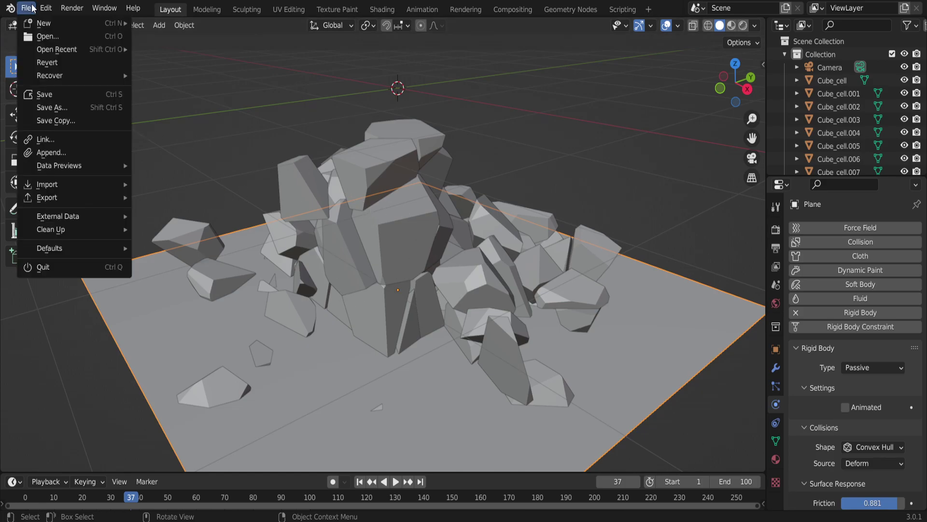
{"action": "left_click", "coordinate": [52, 107]}
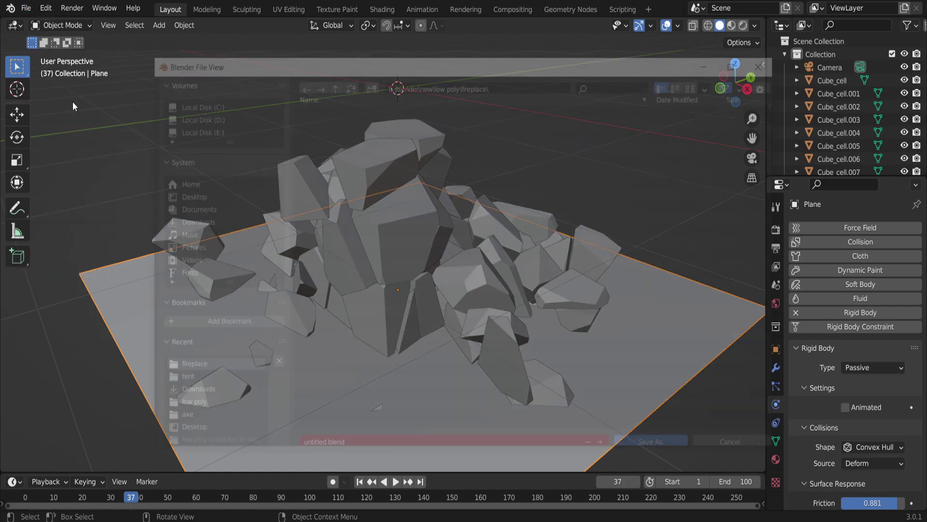
{"action": "left_click", "coordinate": [368, 117]}
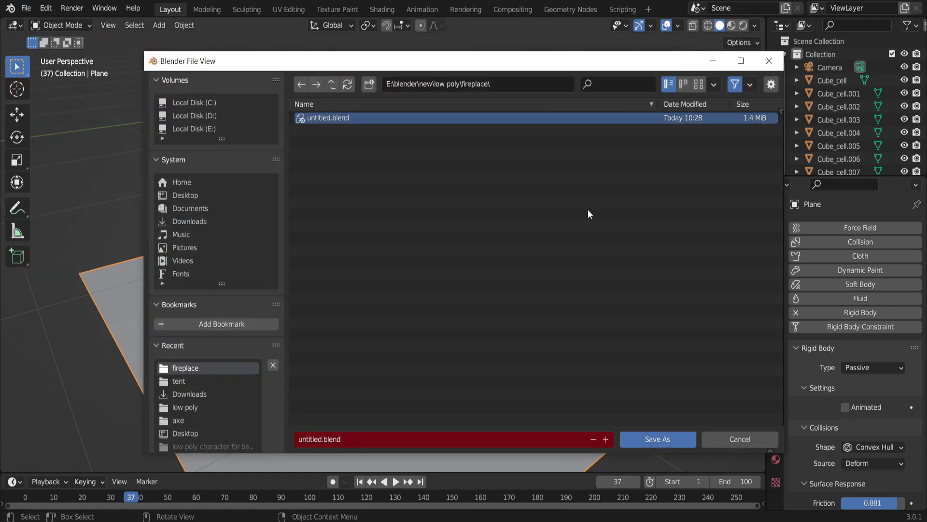
{"action": "left_click", "coordinate": [667, 439]}
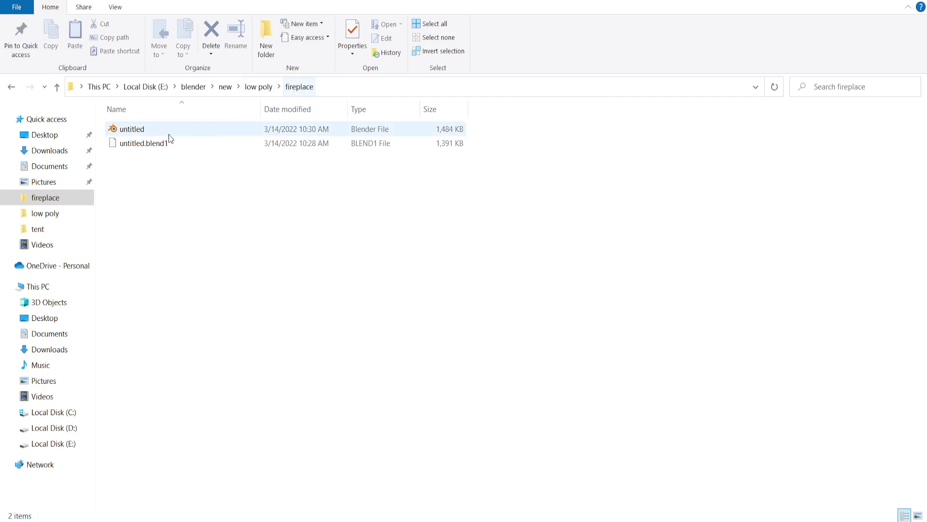
Step: Open untitled.blend from the fireplace folder in File Explorer
{"action": "left_click", "coordinate": [167, 134]}
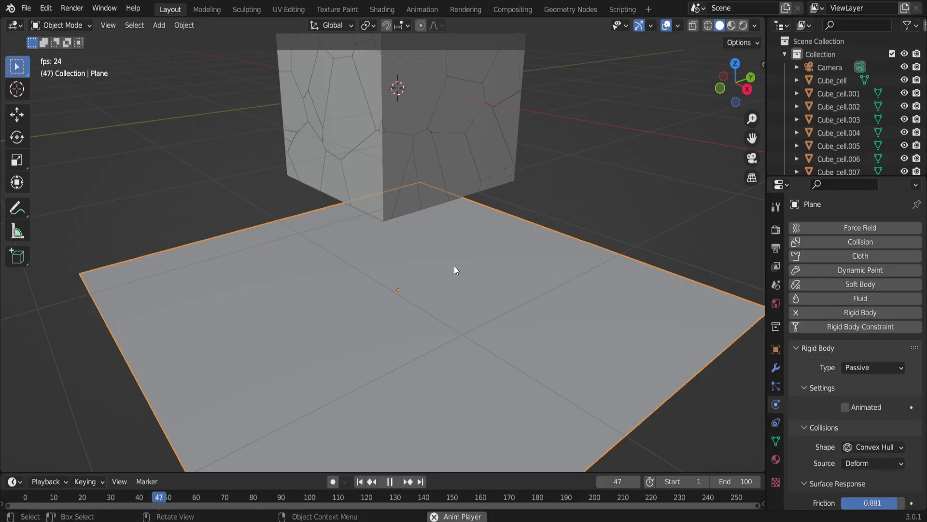
{"action": "key", "text": "space"}
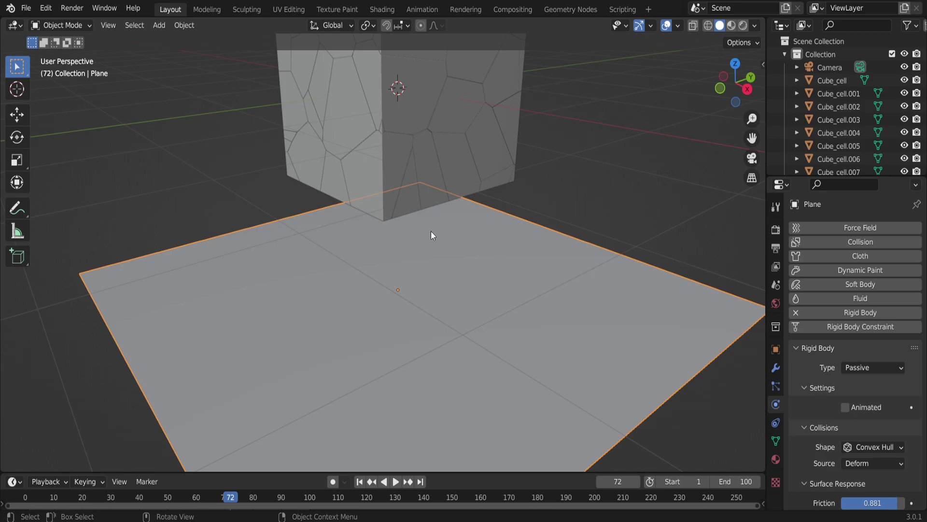
Step: Play and orbit the reopened file to check the intact cube, then return to the rubble window
{"action": "middle_click_drag", "start_coordinate": [431, 231], "coordinate": [403, 173]}
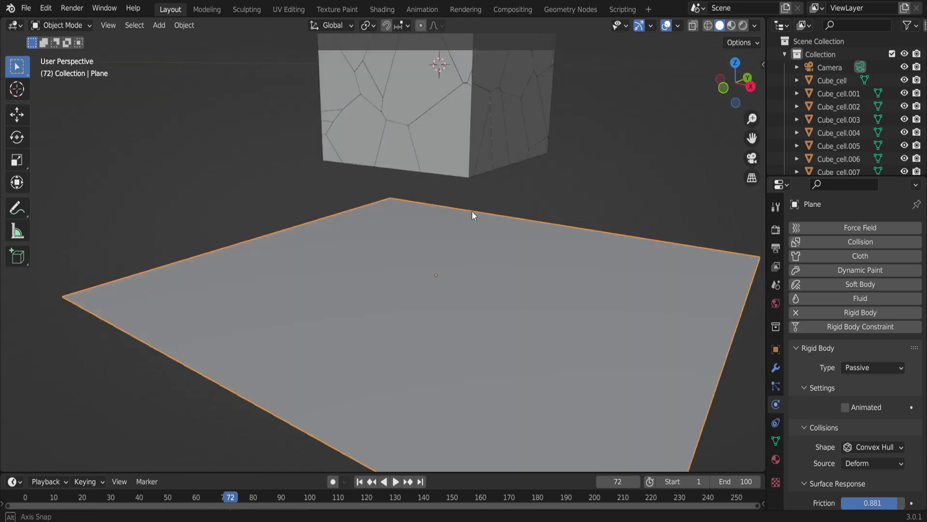
{"action": "scroll", "coordinate": [402, 173], "scroll_direction": "up", "scroll_amount": 3}
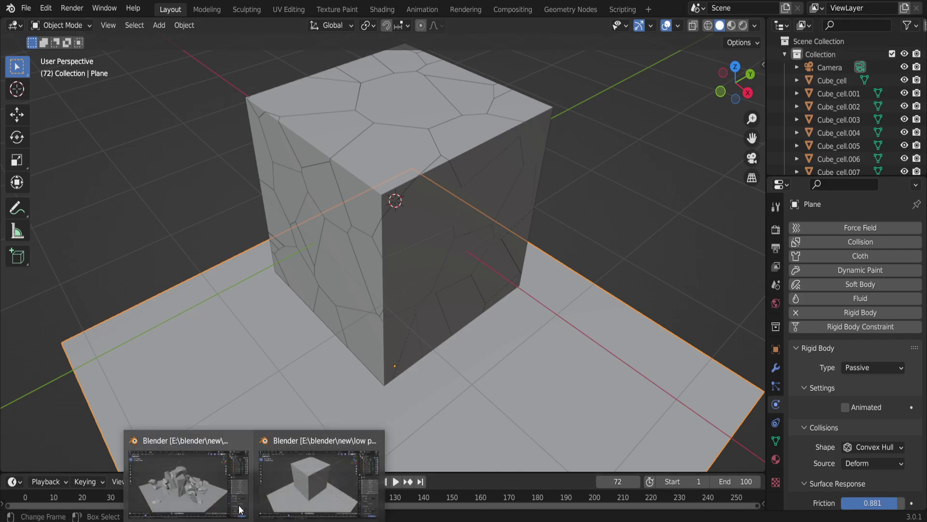
{"action": "left_click", "coordinate": [209, 470]}
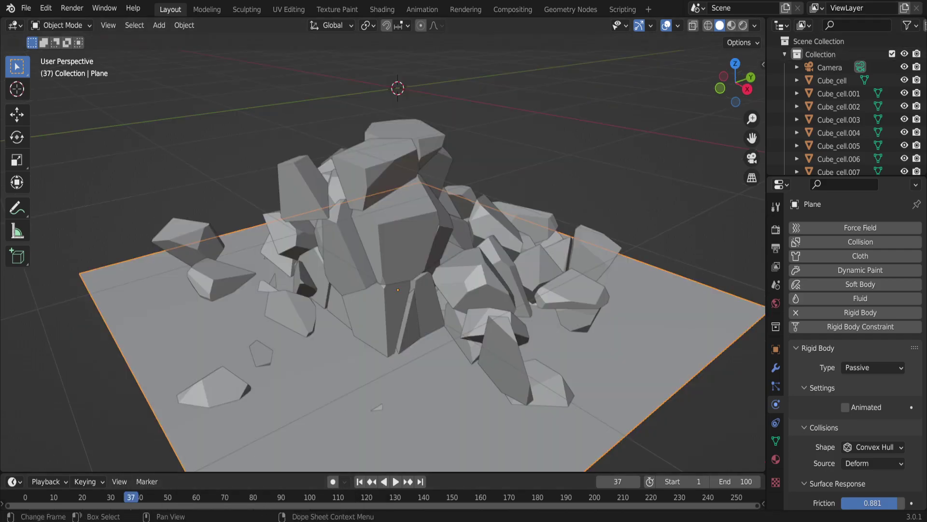
{"action": "left_click", "coordinate": [315, 471]}
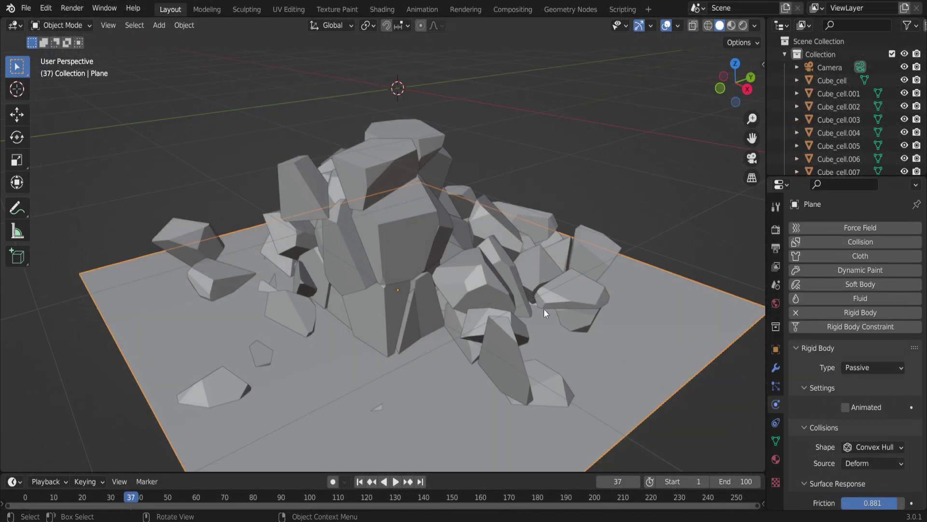
{"action": "scroll", "coordinate": [433, 349], "scroll_direction": "down", "scroll_amount": 1}
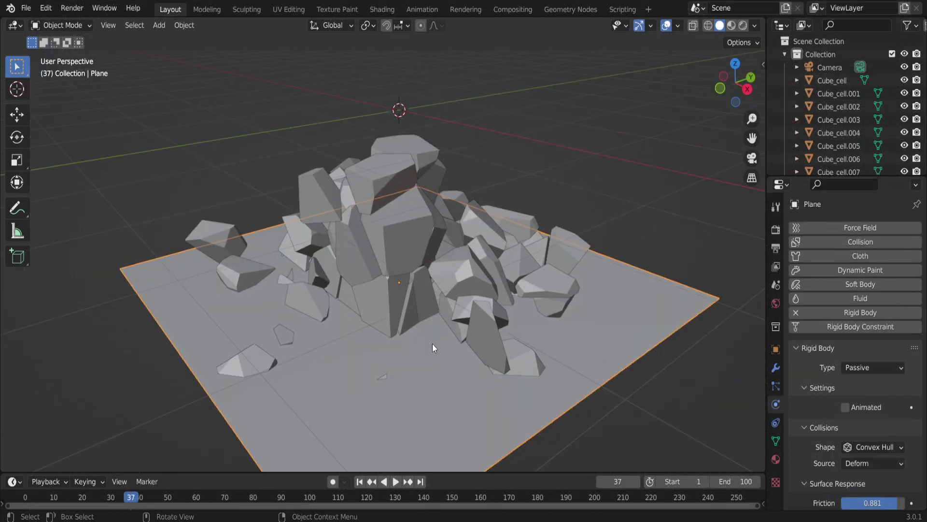
{"action": "key", "text": "h"}
{"action": "mouse_move", "coordinate": [503, 346]}
{"action": "middle_mouse_down"}
{"action": "mouse_move", "coordinate": [472, 318]}
{"action": "mouse_move", "coordinate": [476, 304]}
{"action": "middle_mouse_up"}
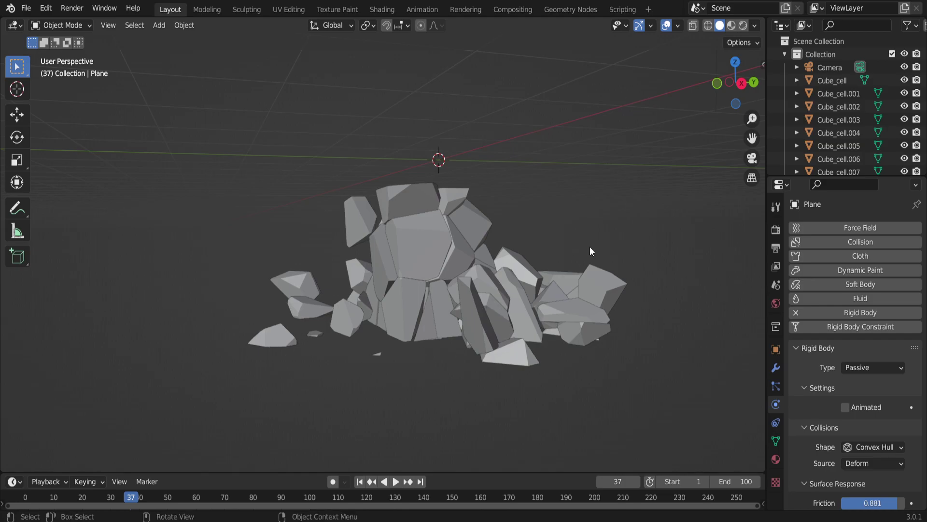
{"action": "middle_click_drag", "start_coordinate": [590, 248], "coordinate": [591, 211]}
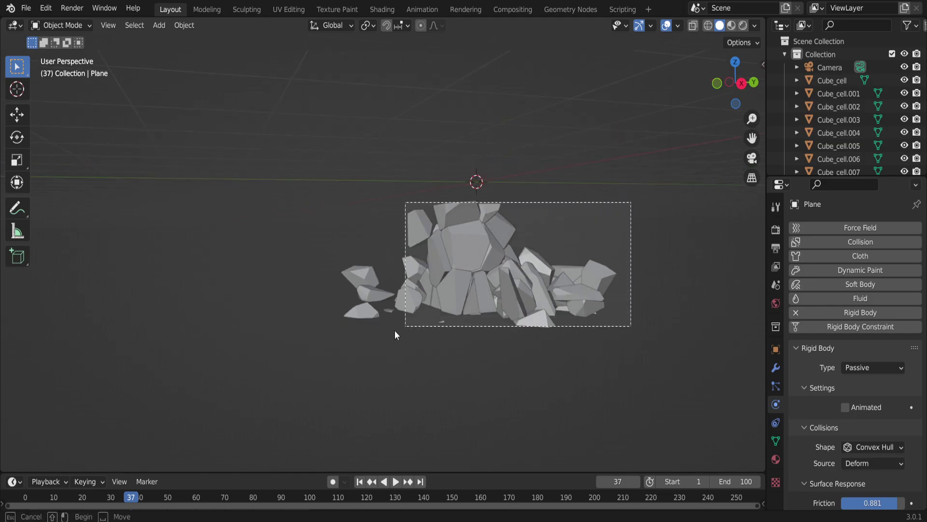
{"action": "left_click_drag", "start_coordinate": [630, 208], "coordinate": [324, 369]}
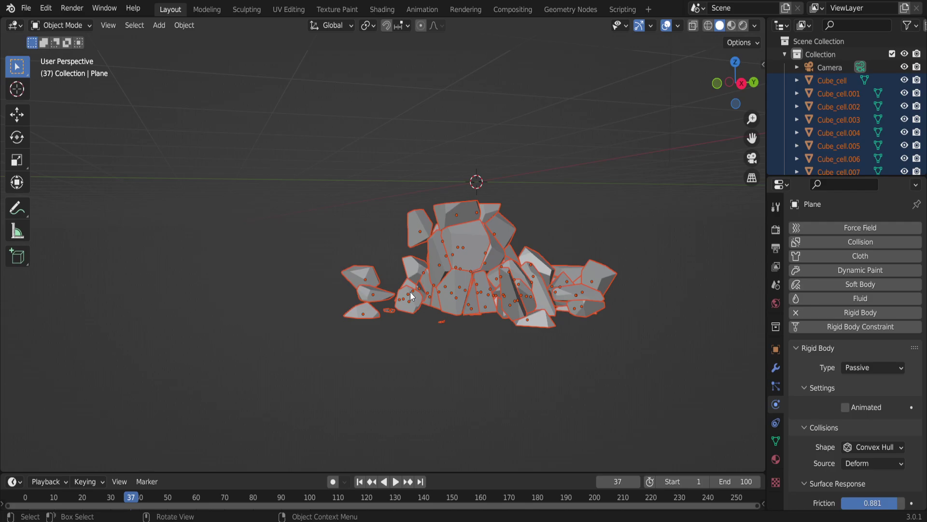
{"action": "mouse_move", "coordinate": [410, 292]}
{"action": "middle_mouse_down"}
{"action": "mouse_move", "coordinate": [435, 302]}
{"action": "mouse_move", "coordinate": [476, 232]}
{"action": "middle_mouse_up"}
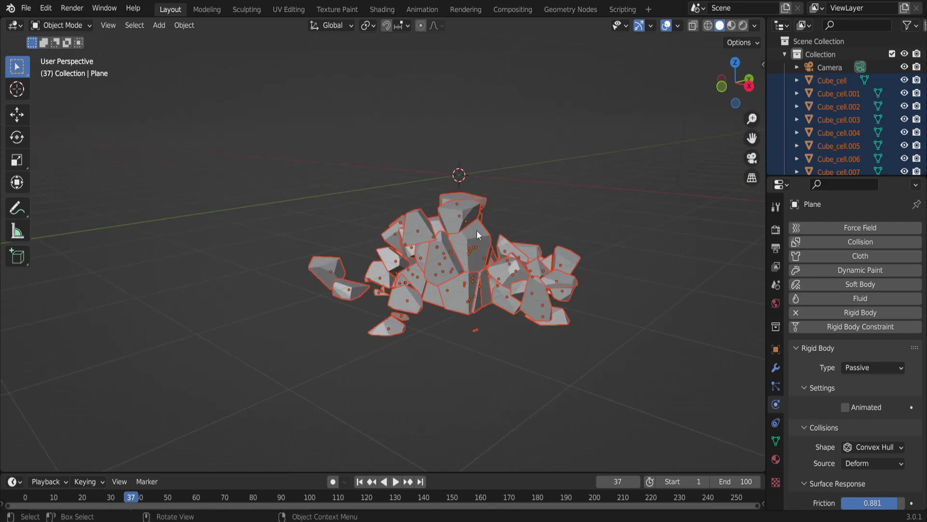
{"action": "scroll", "coordinate": [477, 231], "scroll_direction": "up", "scroll_amount": 1}
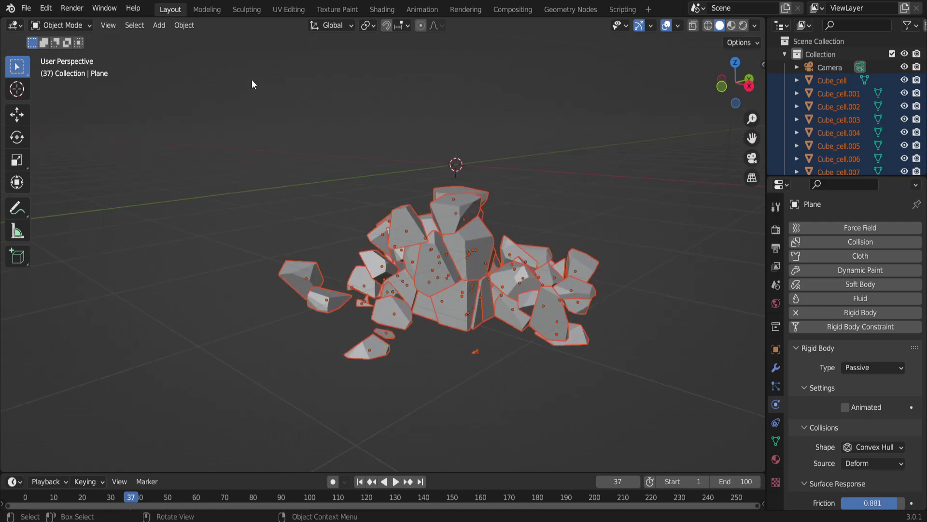
Step: Apply the rigid-body transformation to all selected pieces, then remove their rigid bodies
{"action": "left_click", "coordinate": [185, 25]}
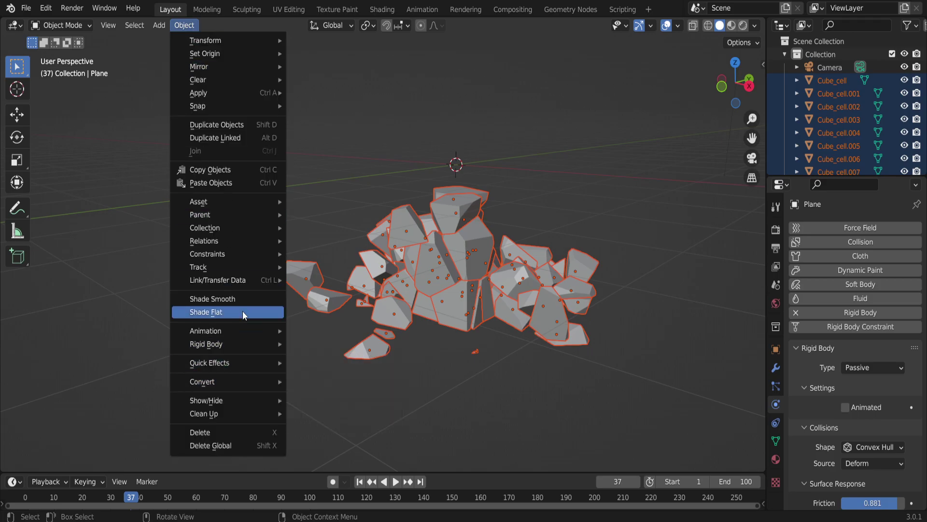
{"action": "mouse_move", "coordinate": [206, 344]}
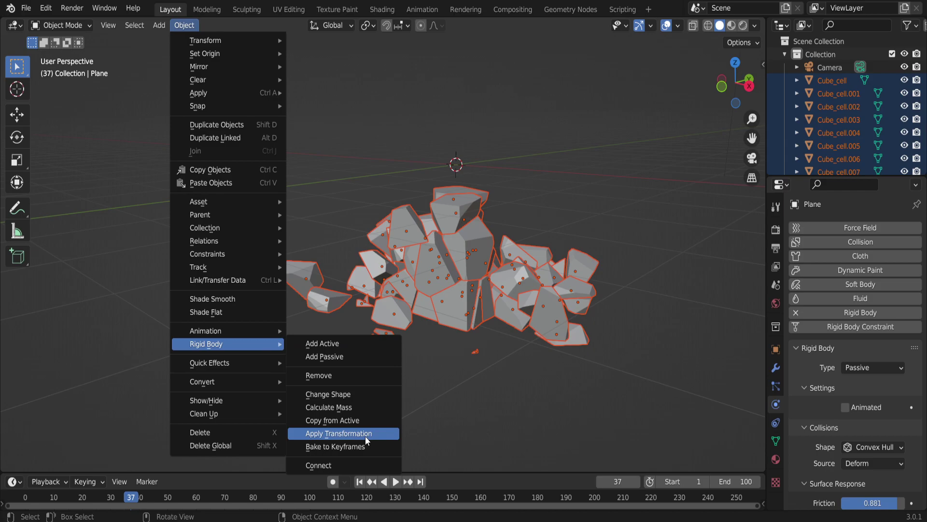
{"action": "left_click", "coordinate": [366, 436]}
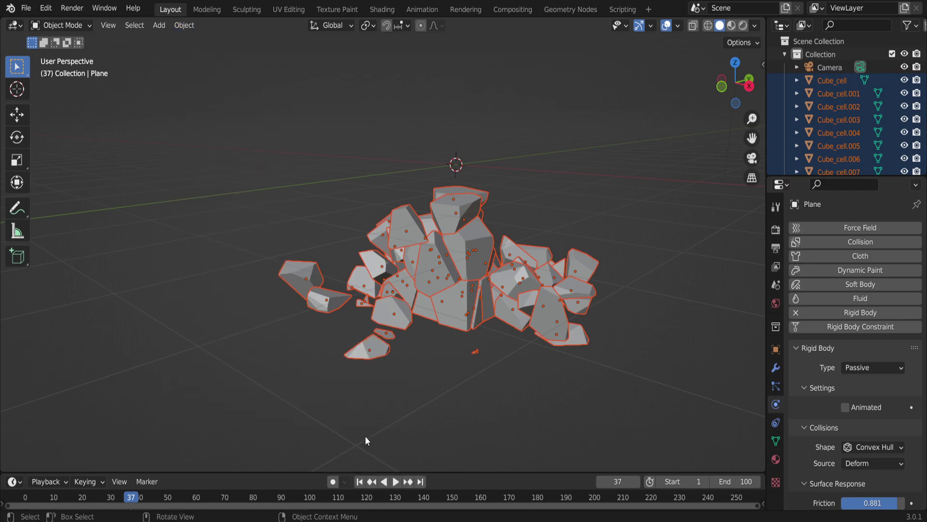
{"action": "left_click", "coordinate": [184, 25]}
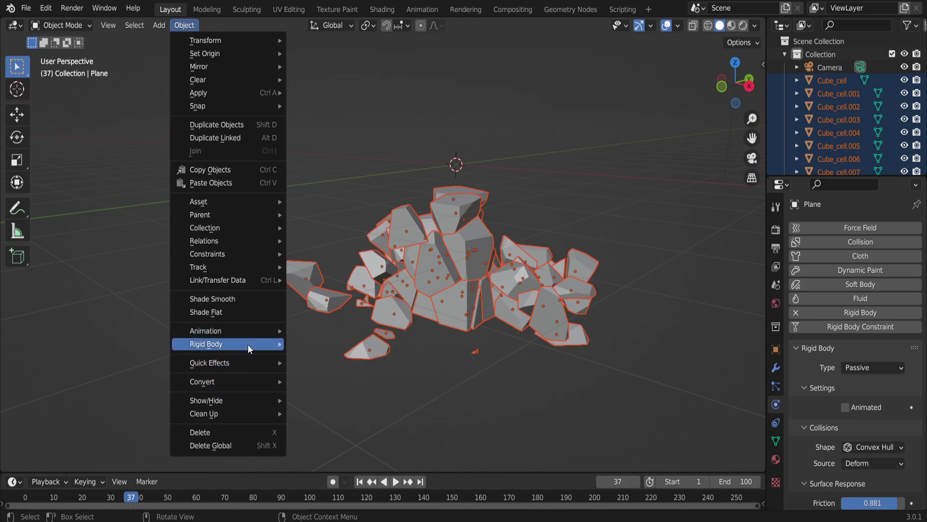
{"action": "mouse_move", "coordinate": [205, 344]}
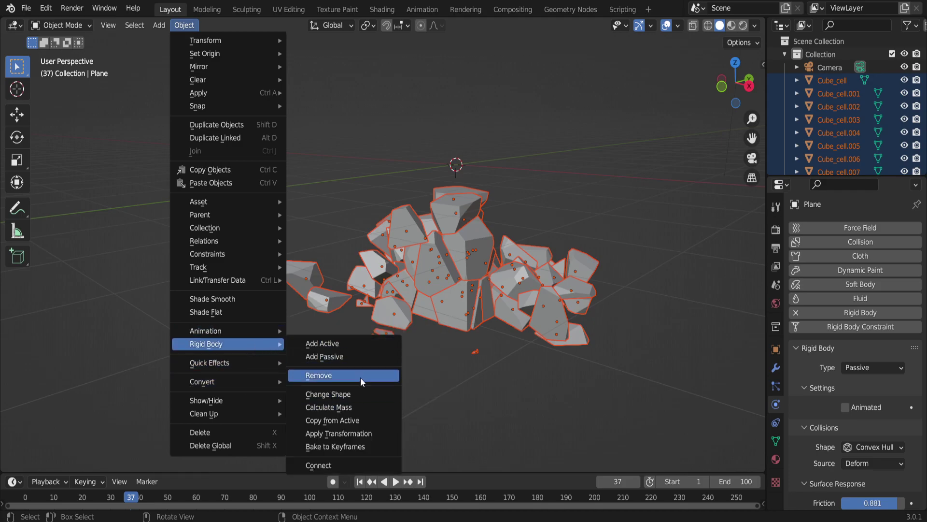
{"action": "left_click", "coordinate": [361, 378]}
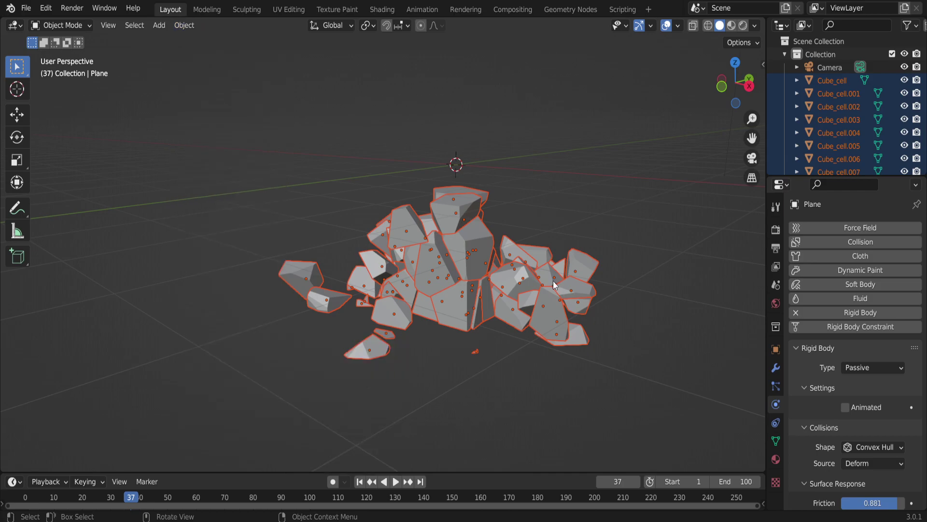
Step: Move Cube_cell.011 and Cube_cell.006 by hand, then cancel an extra move of Cube_cell.006
{"action": "left_click", "coordinate": [431, 272]}
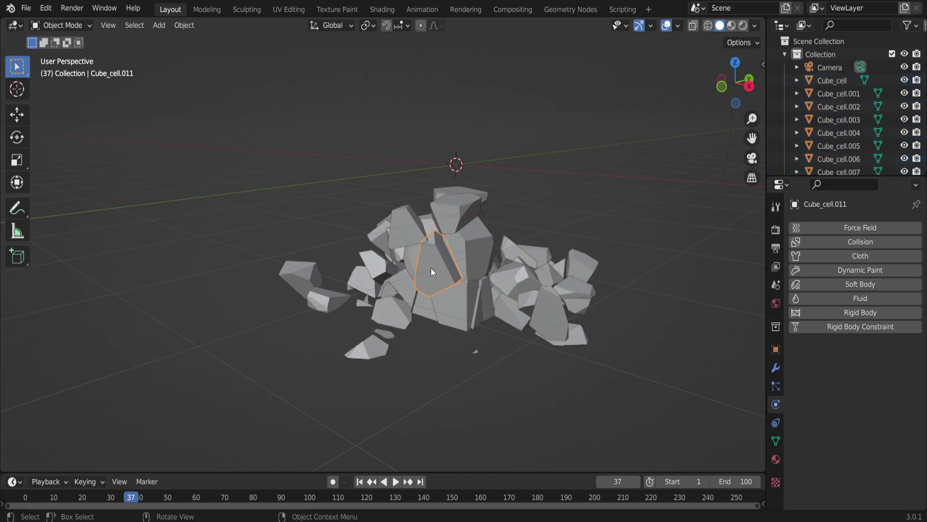
{"action": "key", "text": "g"}
{"action": "left_click", "coordinate": [435, 304]}
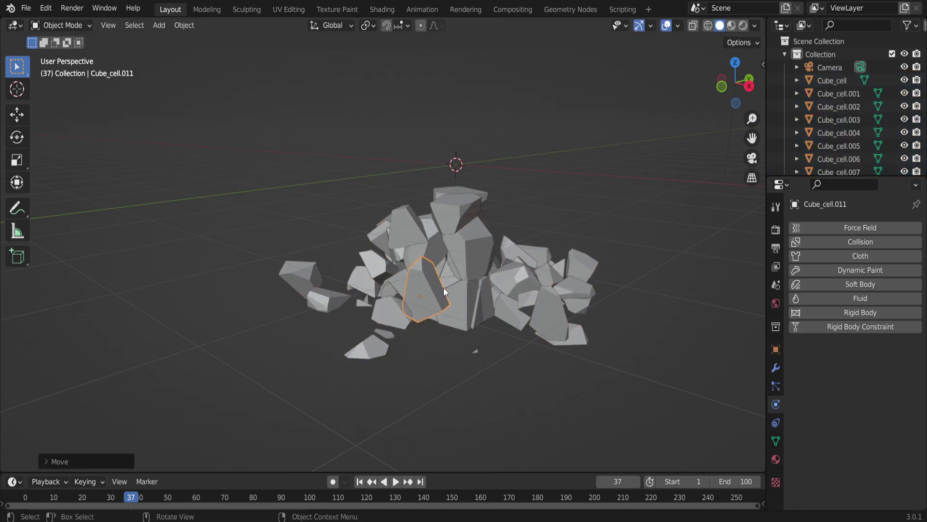
{"action": "scroll", "coordinate": [464, 262], "scroll_direction": "up", "scroll_amount": 2}
{"action": "left_click", "coordinate": [464, 261]}
{"action": "key", "text": "g"}
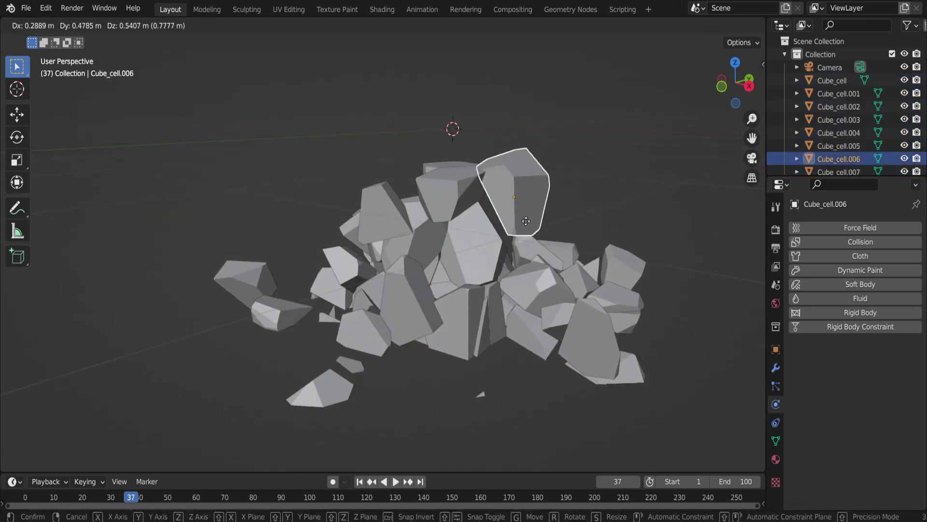
{"action": "left_click", "coordinate": [463, 270]}
{"action": "mouse_move", "coordinate": [476, 269]}
{"action": "middle_mouse_down"}
{"action": "mouse_move", "coordinate": [468, 286]}
{"action": "mouse_move", "coordinate": [400, 266]}
{"action": "mouse_move", "coordinate": [511, 276]}
{"action": "mouse_move", "coordinate": [487, 294]}
{"action": "middle_mouse_up"}
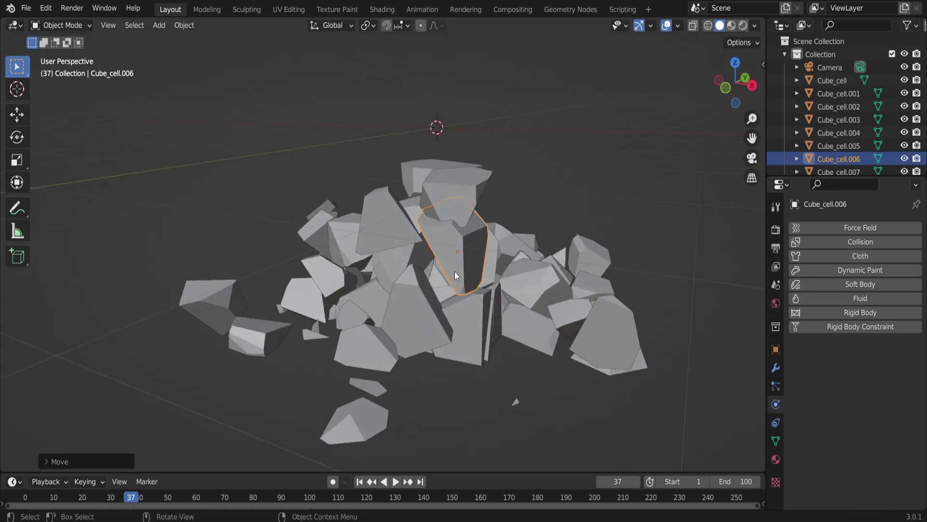
{"action": "key", "text": "g"}
{"action": "right_click", "coordinate": [468, 250]}
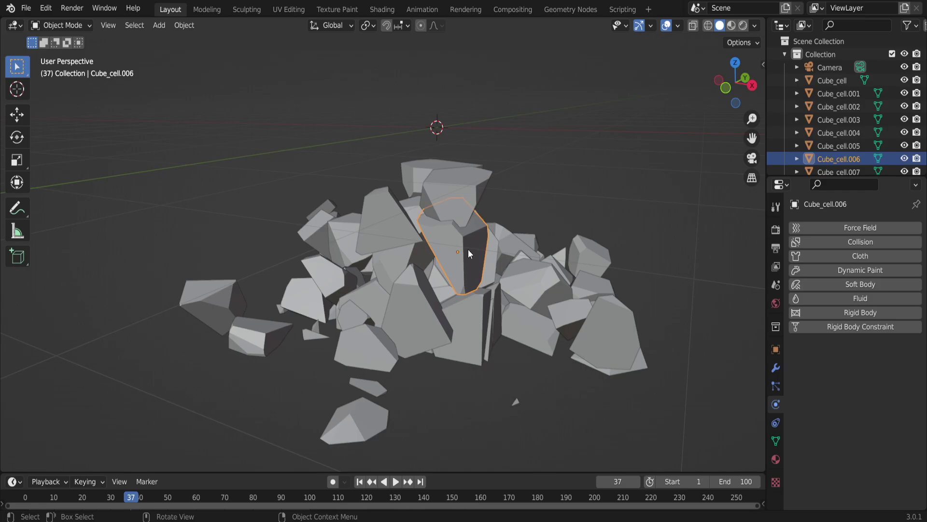
Step: Resave the physics-free pile as untitled.blend and view it from a low and a high angle
{"action": "left_click", "coordinate": [26, 8]}
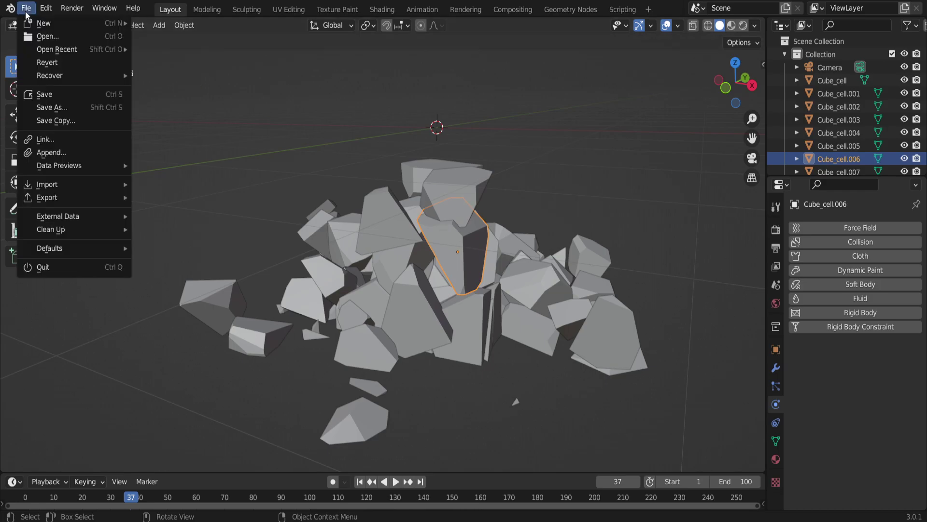
{"action": "left_click", "coordinate": [82, 105]}
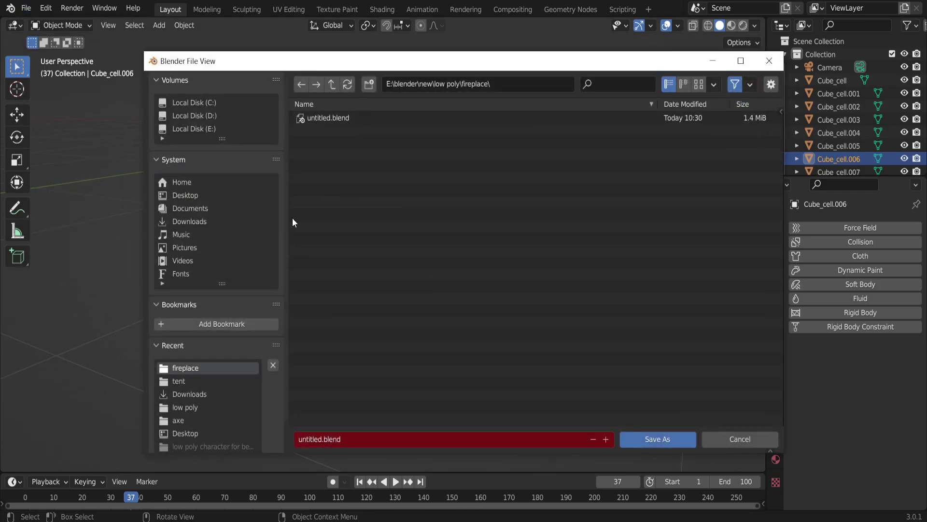
{"action": "left_click", "coordinate": [649, 438]}
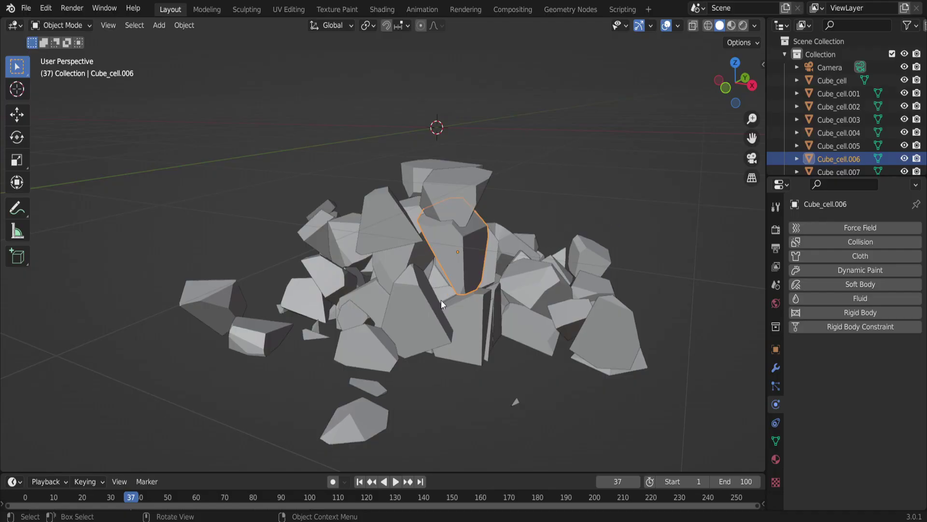
{"action": "mouse_move", "coordinate": [435, 312]}
{"action": "middle_mouse_down"}
{"action": "mouse_move", "coordinate": [388, 260]}
{"action": "mouse_move", "coordinate": [428, 278]}
{"action": "middle_mouse_up"}
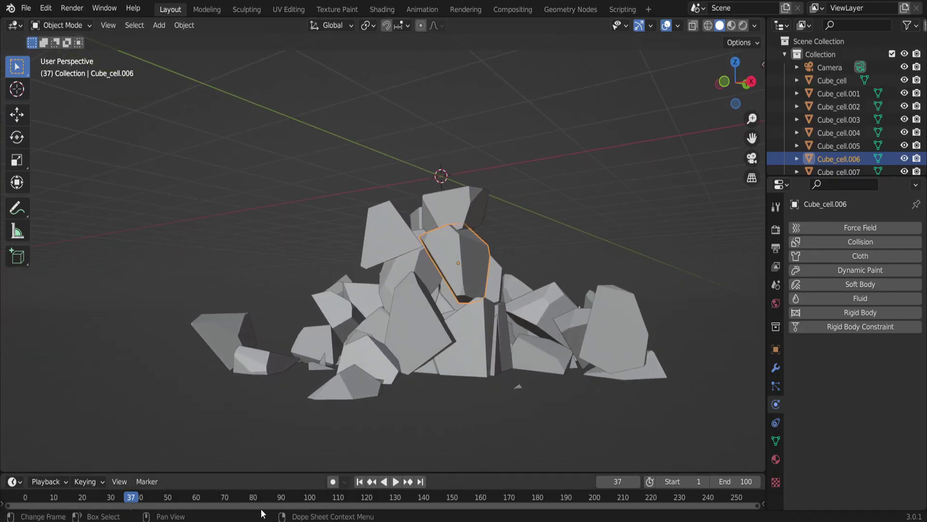
{"action": "mouse_move", "coordinate": [377, 341]}
{"action": "middle_mouse_down"}
{"action": "mouse_move", "coordinate": [415, 308]}
{"action": "mouse_move", "coordinate": [441, 339]}
{"action": "mouse_move", "coordinate": [572, 273]}
{"action": "mouse_move", "coordinate": [464, 310]}
{"action": "mouse_move", "coordinate": [539, 304]}
{"action": "mouse_move", "coordinate": [557, 286]}
{"action": "middle_mouse_up"}
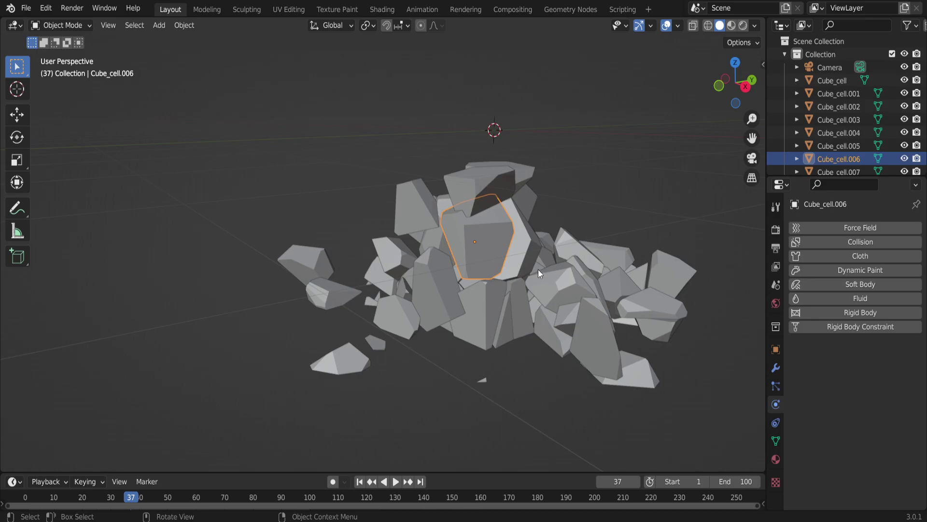